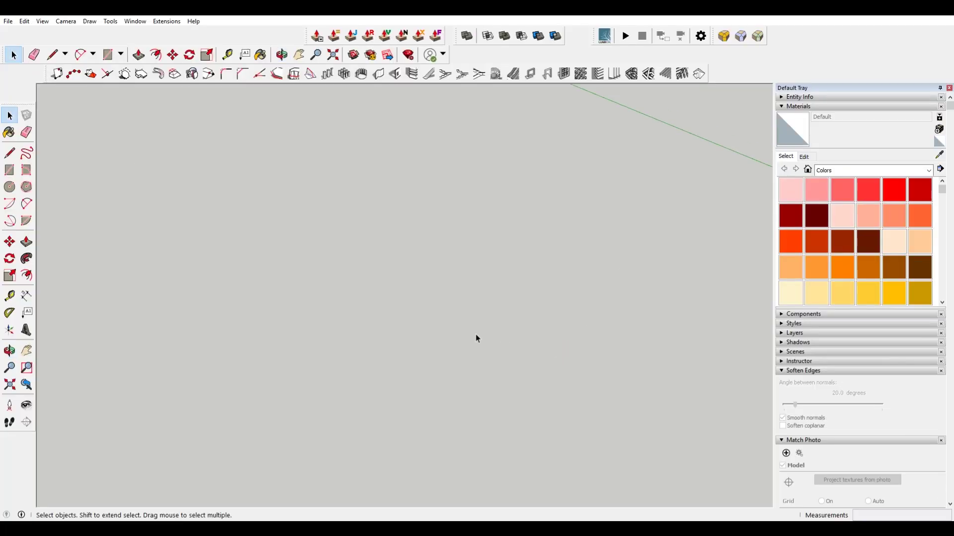
Draw a 4,4 square at the origin, push it up 4 inches, and group the cube.
scroll(499, 332, "down", 3)
middle_click_drag(499, 332, 366, 330)
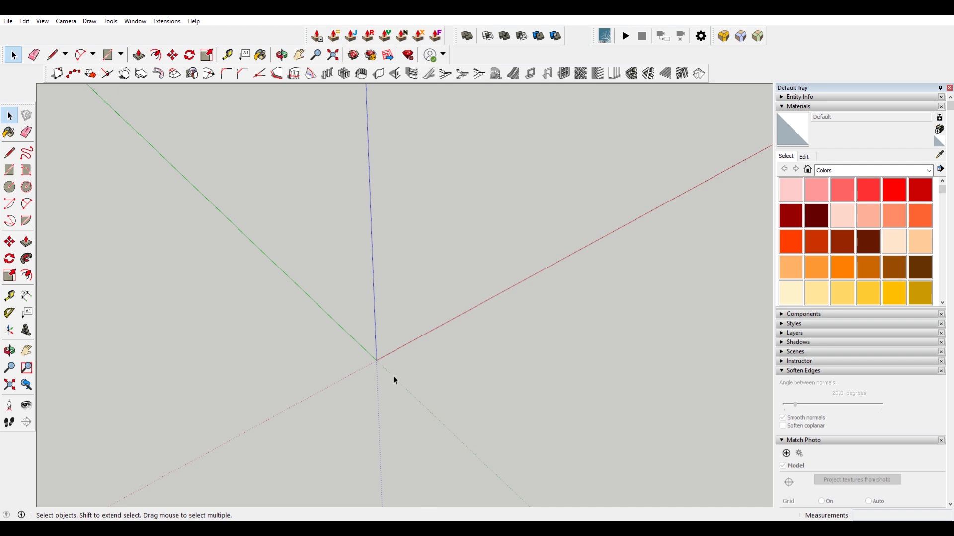
key("r")
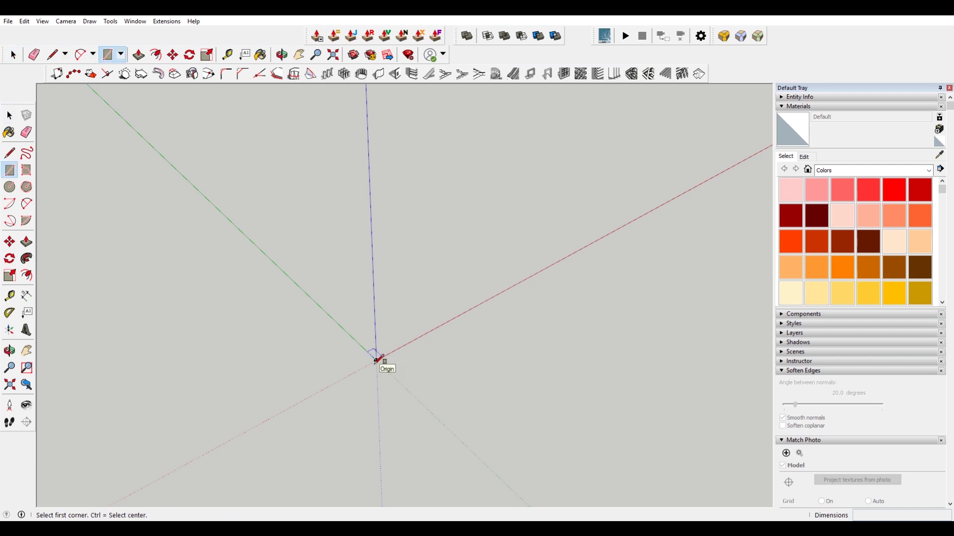
left_click(377, 361)
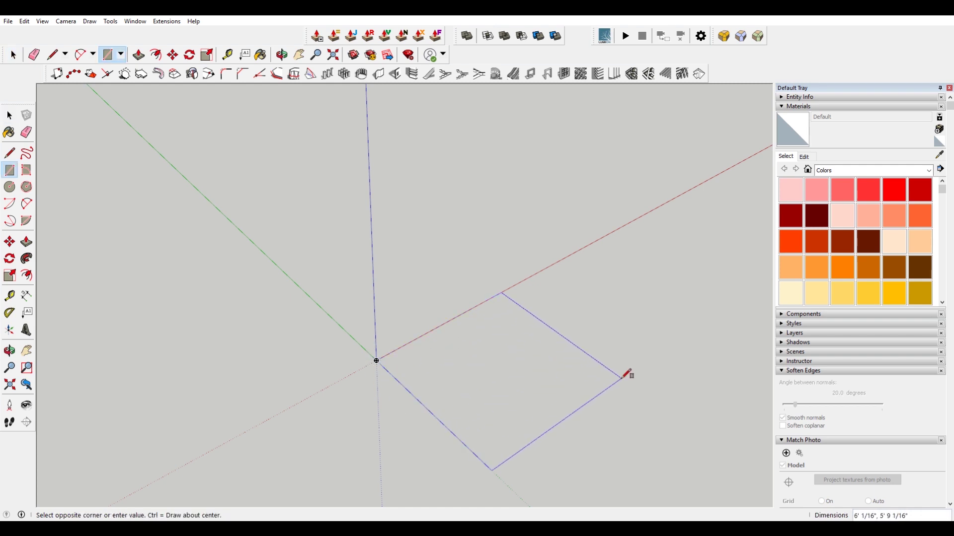
type("4,4")
key("Return")
scroll(354, 346, "up", 6)
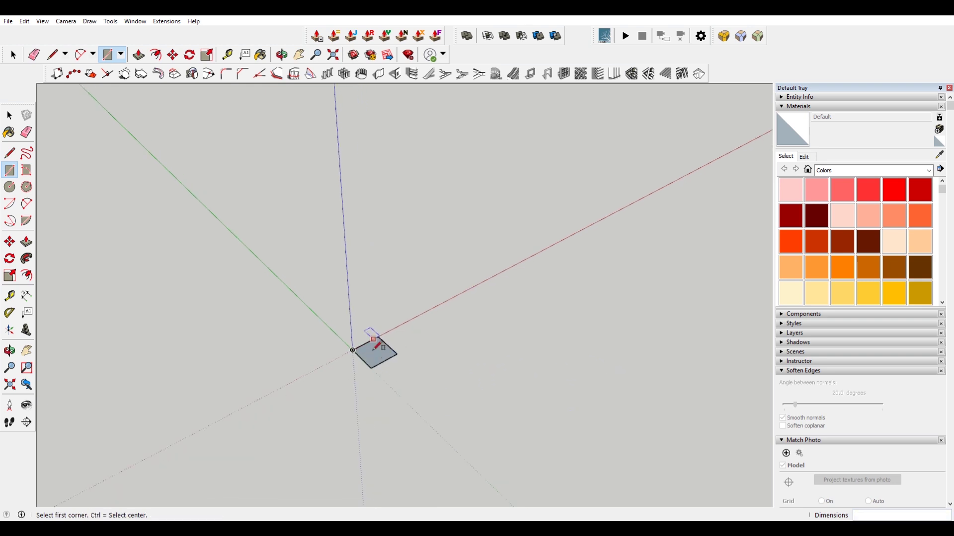
key("p")
left_click(386, 351)
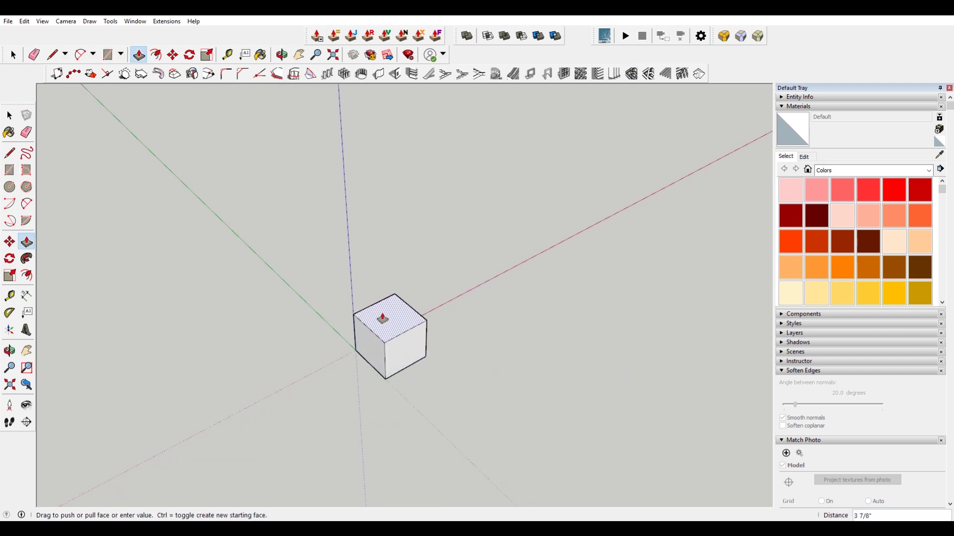
key("Return")
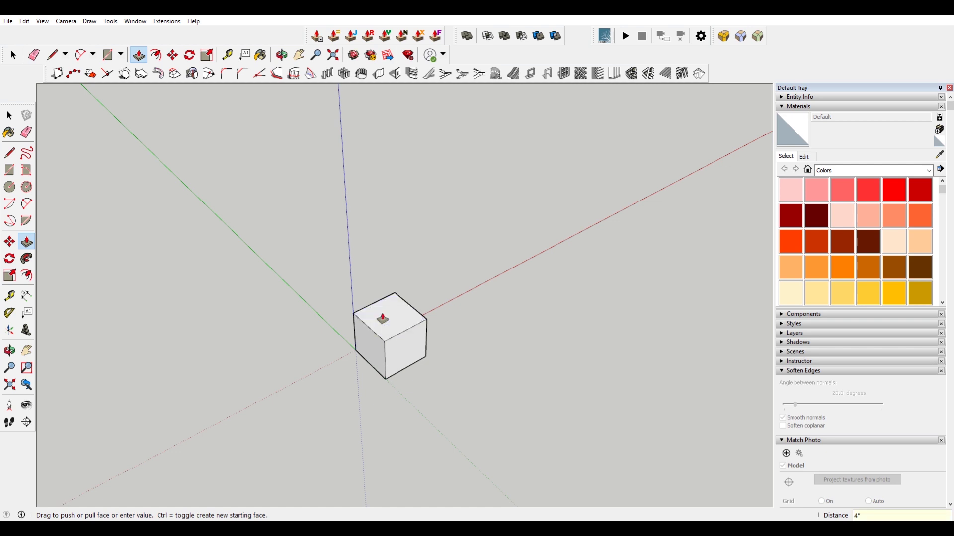
key("space")
triple_click(389, 325)
right_click(389, 317)
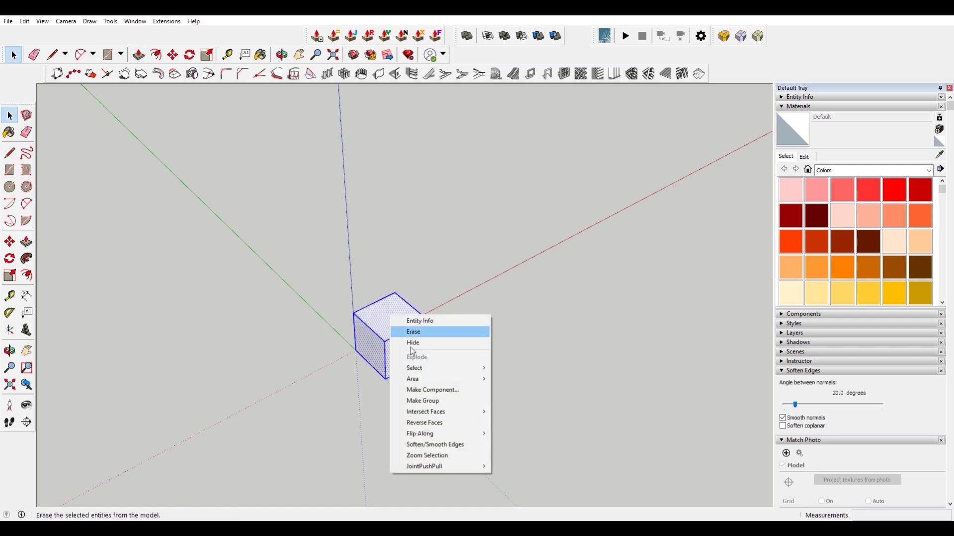
left_click(452, 402)
Draw a 3×3 square beside it, push it up 3 inches, and group that cube.
middle_click_drag(410, 357, 514, 374)
key("r")
left_click(502, 357)
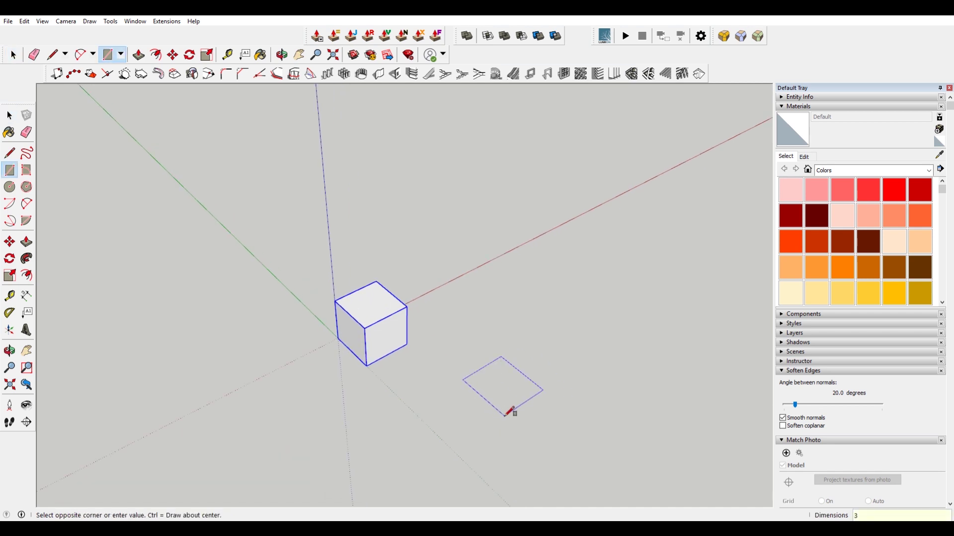
key("Return")
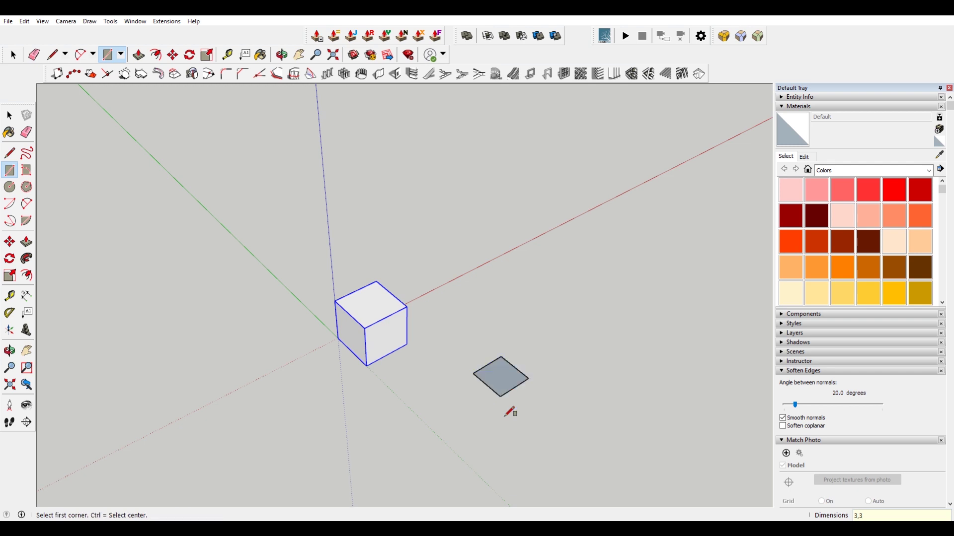
key("p")
scroll(491, 392, "up", 2)
left_click(493, 379)
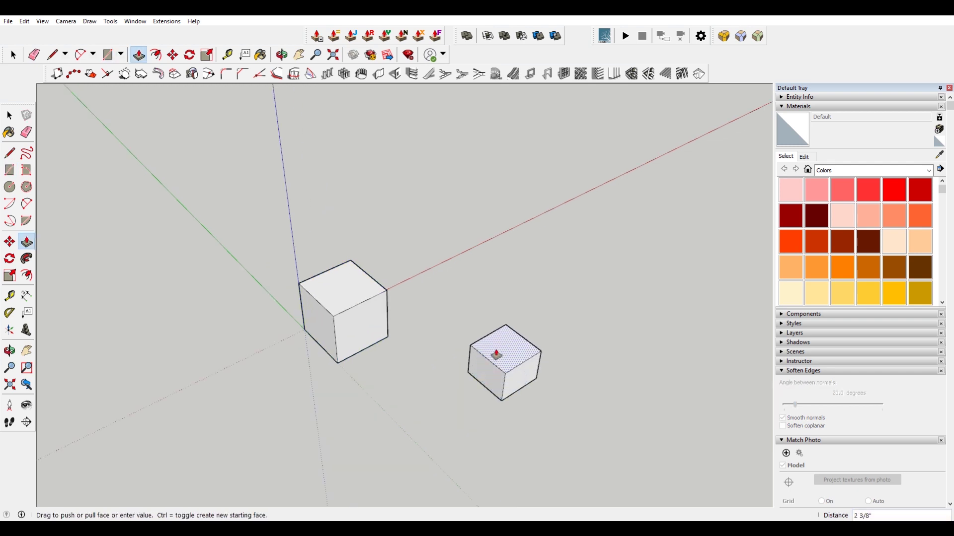
type("3")
key("Return")
key("space")
triple_click(499, 351)
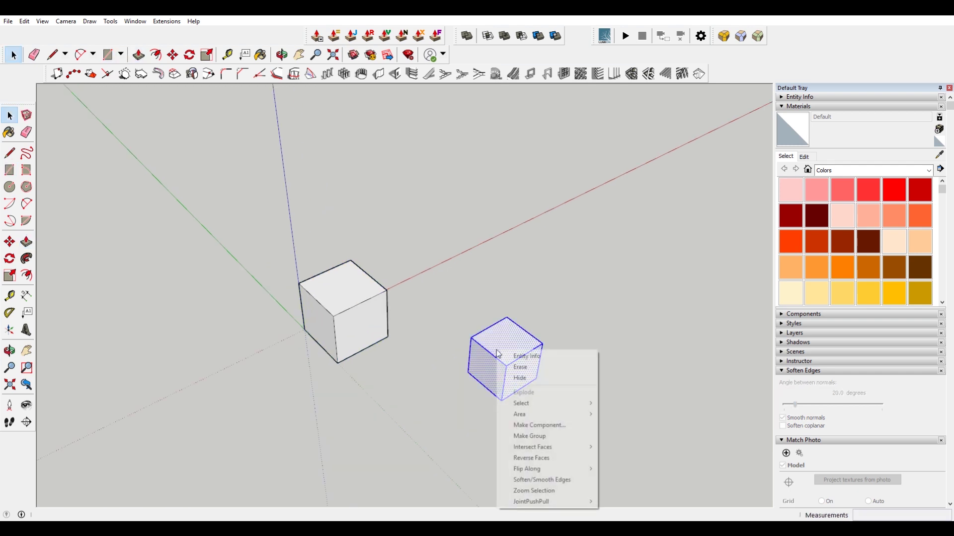
right_click(498, 351)
left_click(552, 436)
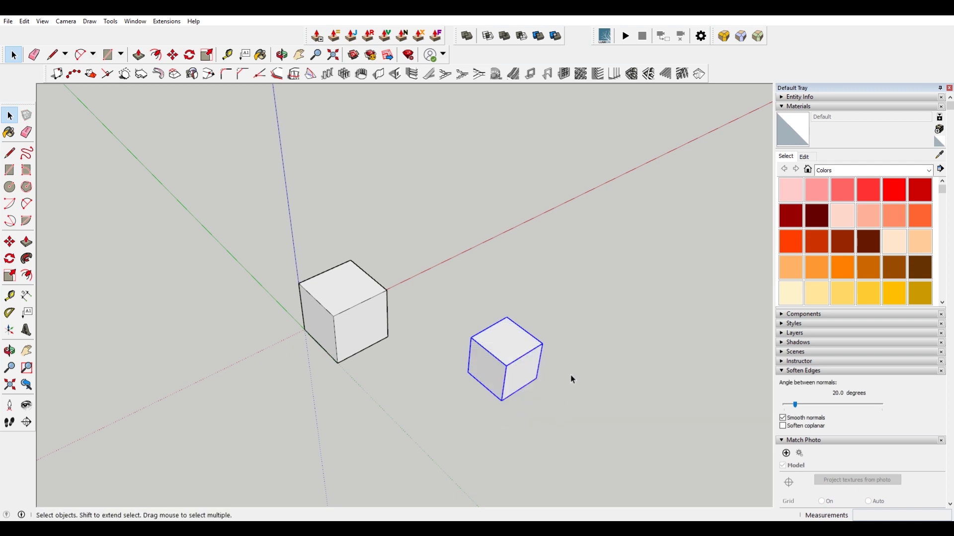
Draw a 3,3 square at the top corner of the big cube.
key("m")
scroll(322, 280, "up", 2)
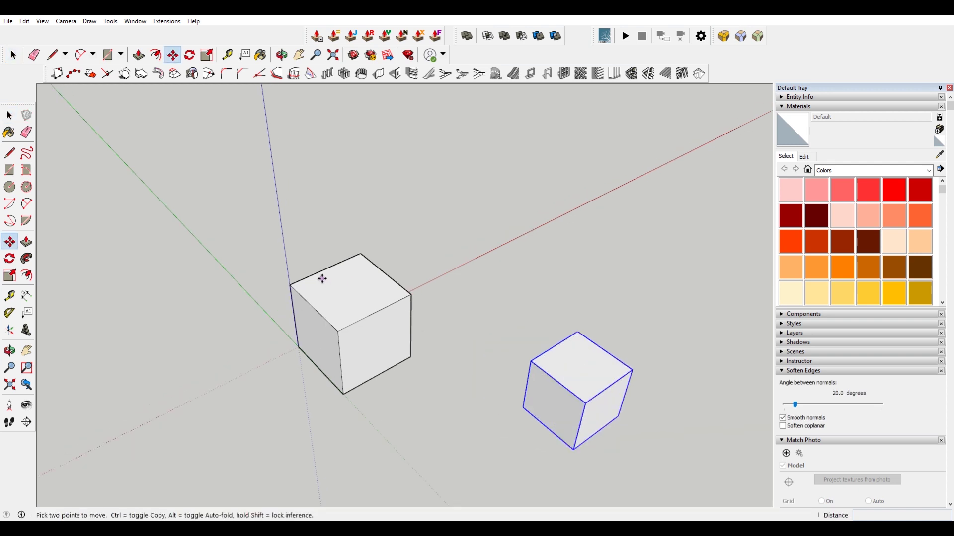
key("q")
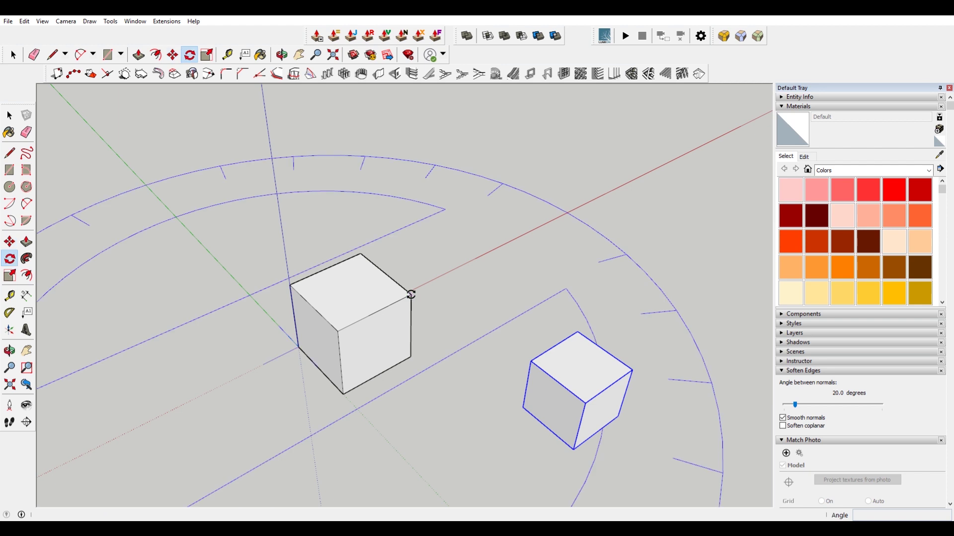
key("r")
left_click(412, 295)
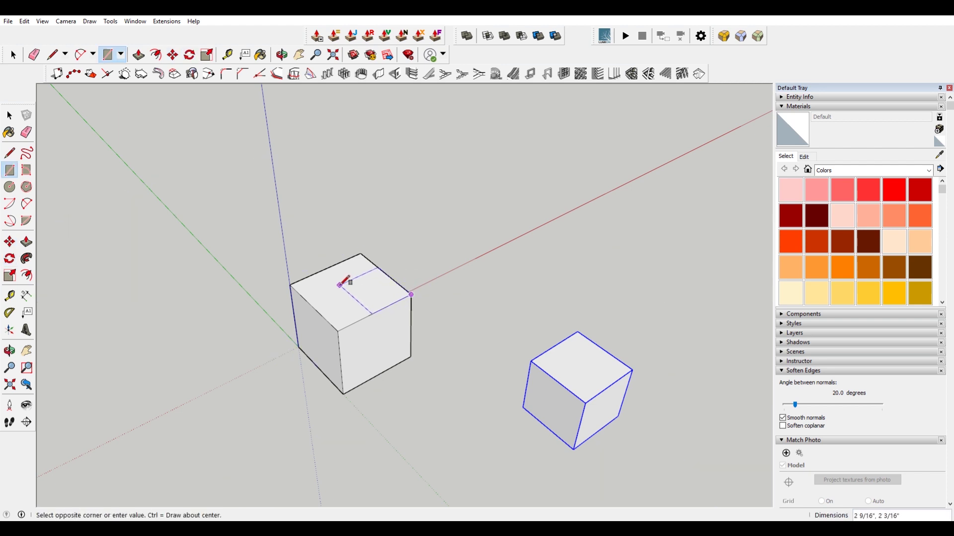
type("3,3")
key("Return")
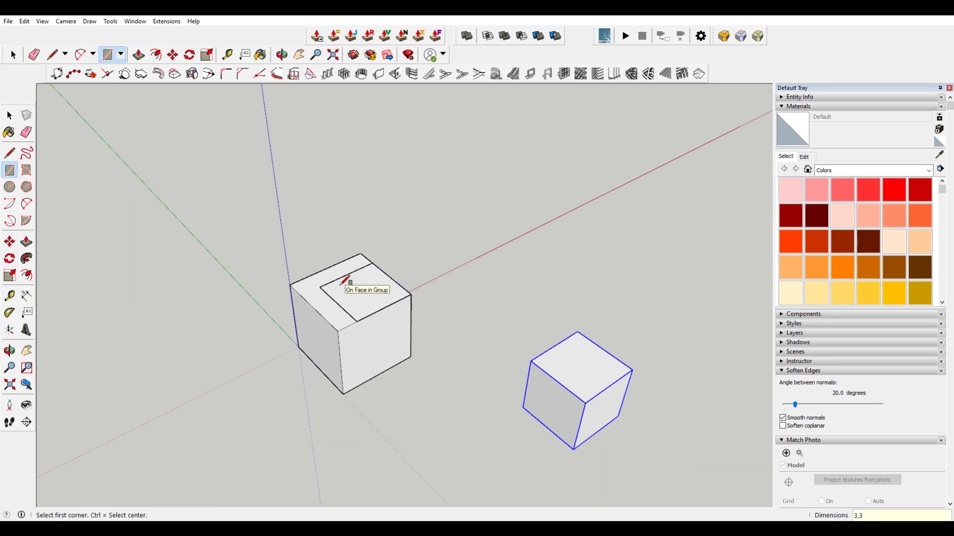
key("space")
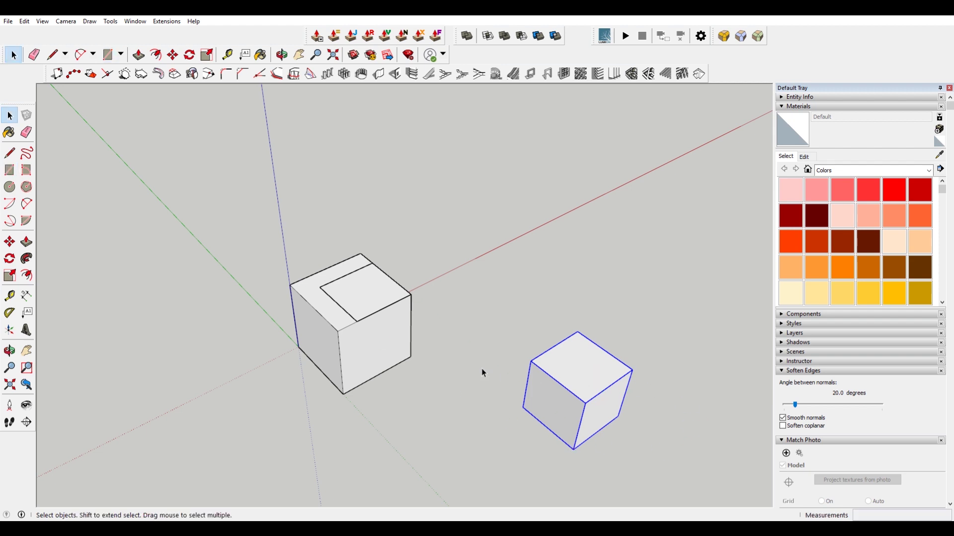
middle_click_drag(481, 368, 347, 334)
Draw the two diagonal lines across the inner 3×3 square to the cube corner.
key("l")
scroll(350, 301, "up", 2)
left_click(346, 308)
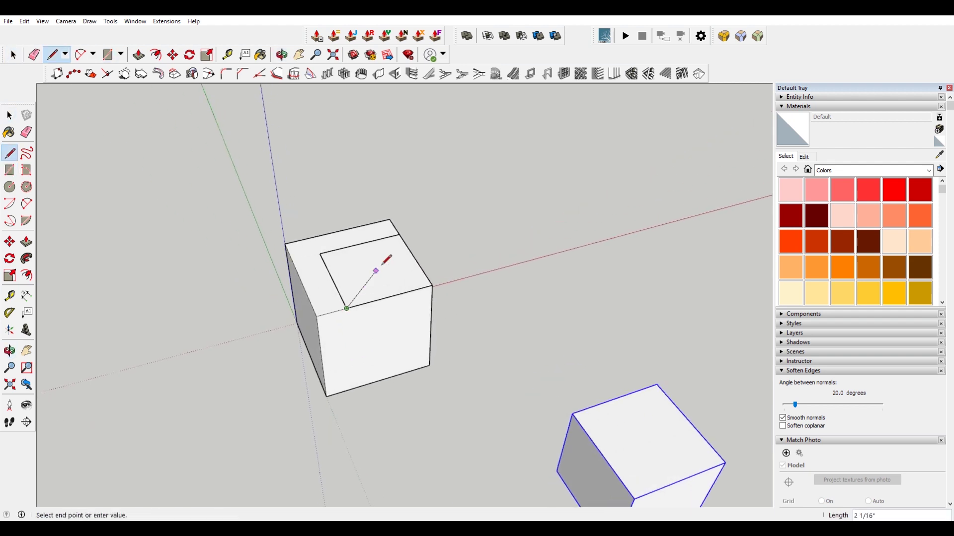
left_click(400, 234)
scroll(285, 289, "up", 2)
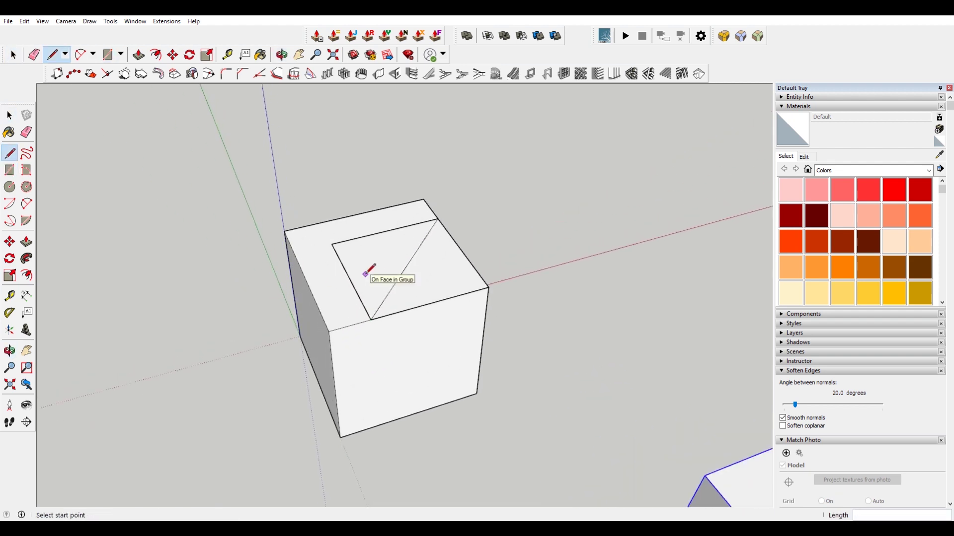
left_click(331, 244)
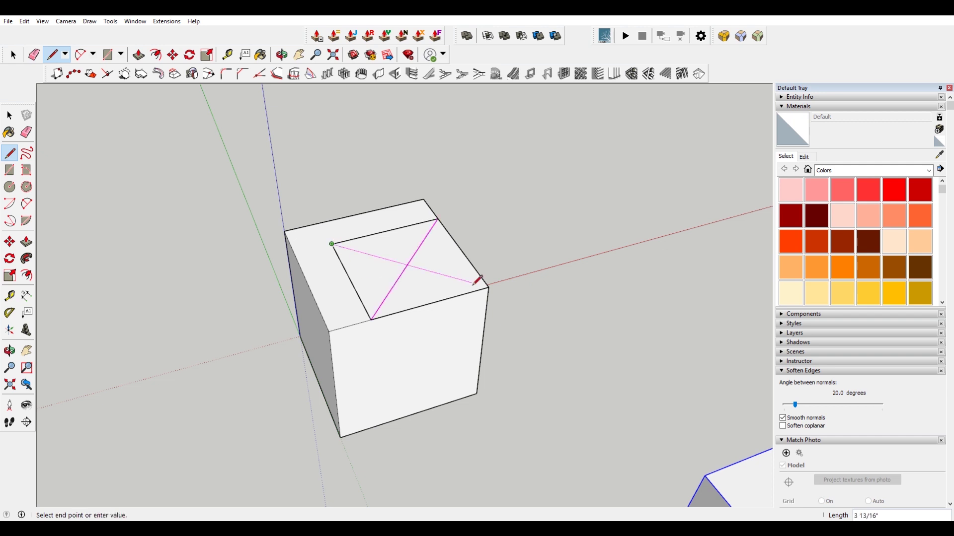
left_click(489, 287)
Raise vertical edges from the diagonal's corners and join them to close an upright face.
left_click(489, 287)
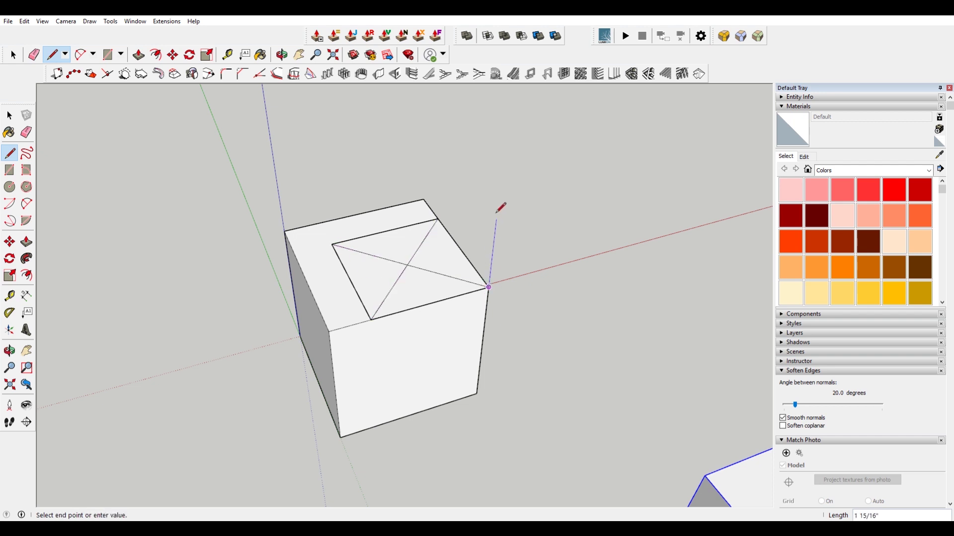
left_click(502, 174)
key("Escape")
left_click(332, 243)
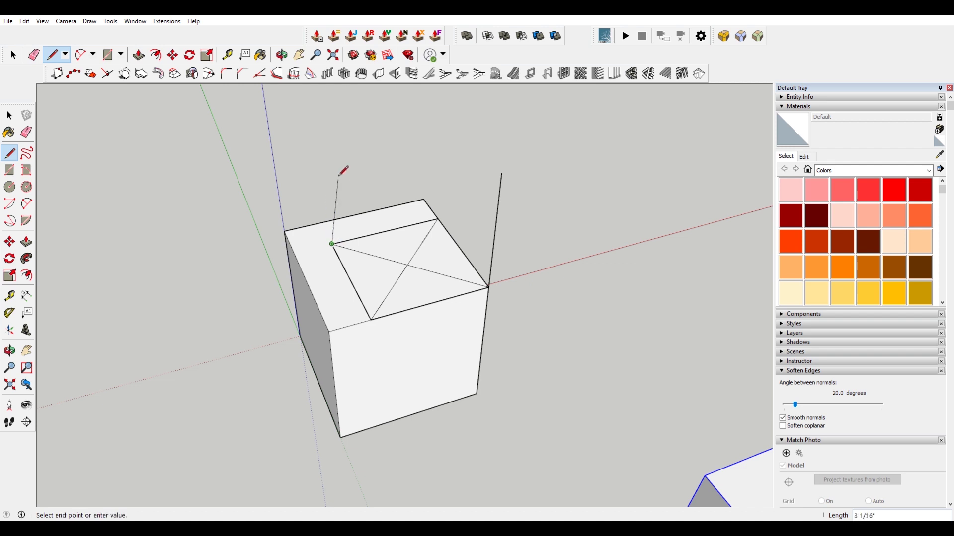
left_click(502, 173)
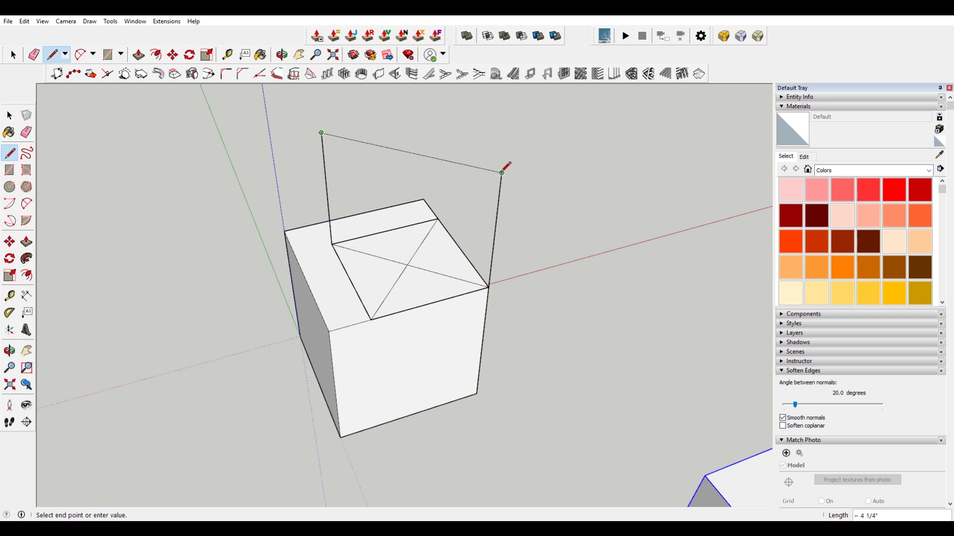
left_click(502, 171)
scroll(573, 320, "down", 3)
key("space")
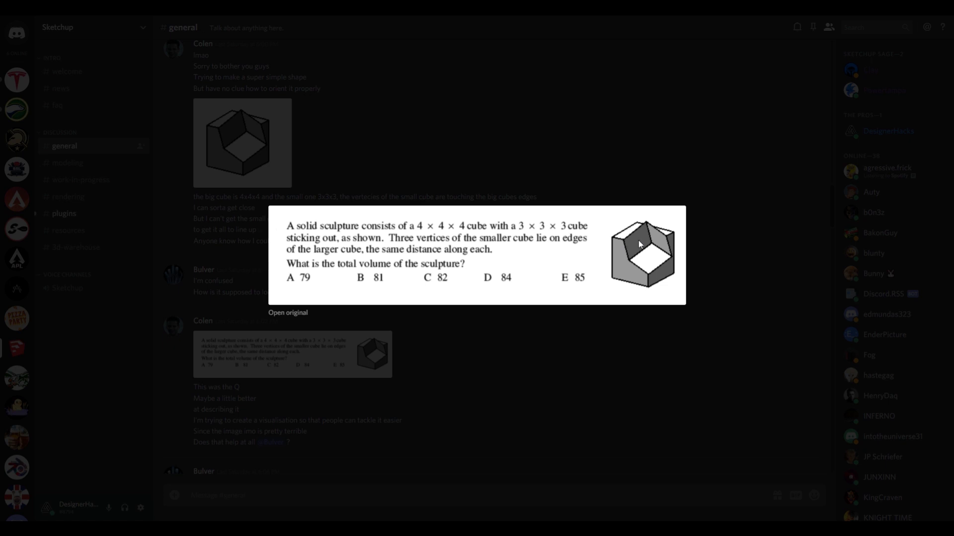
left_click(920, 17)
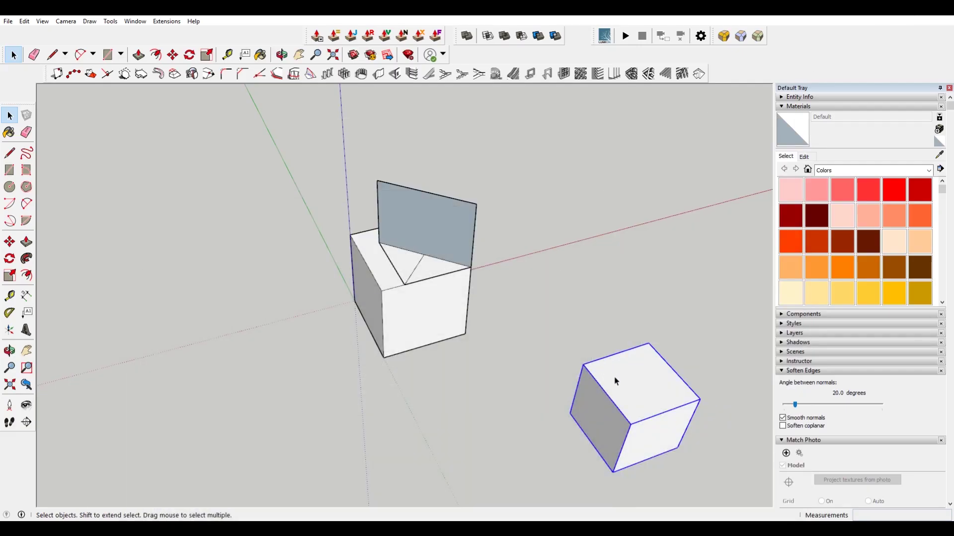
Move the 3-inch cube so its corner snaps onto the marked square's corner on the big cube.
key("m")
left_click(590, 337)
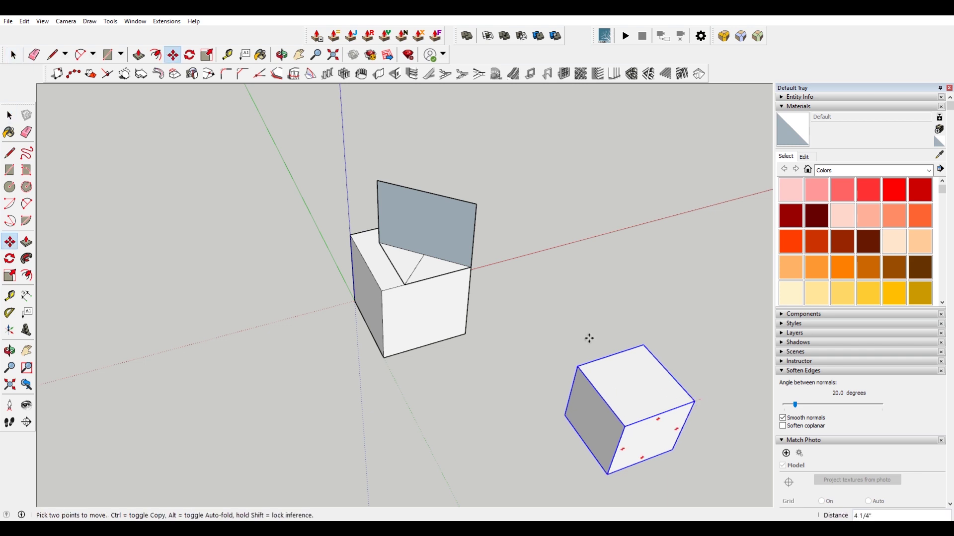
left_click(546, 307)
middle_click_drag(546, 306, 451, 158)
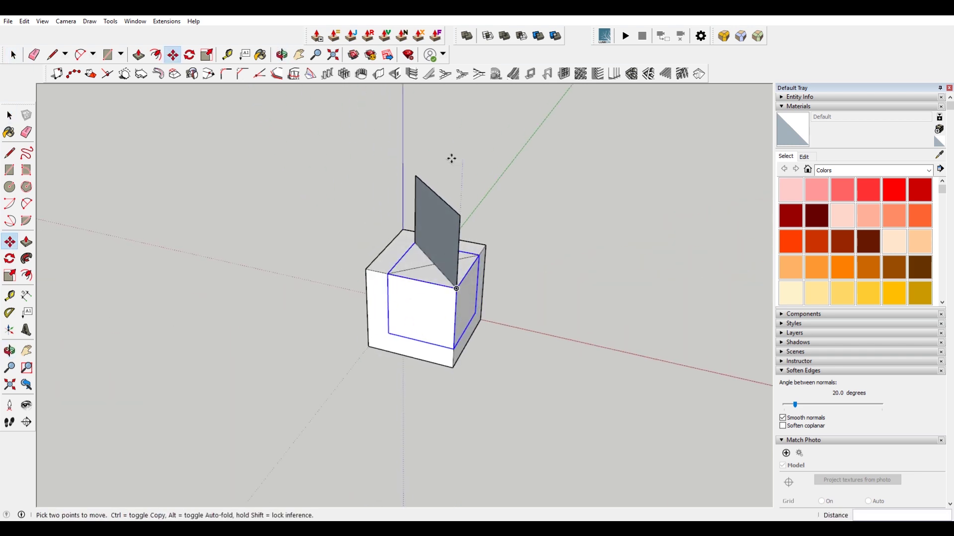
middle_click_drag(392, 344, 530, 309)
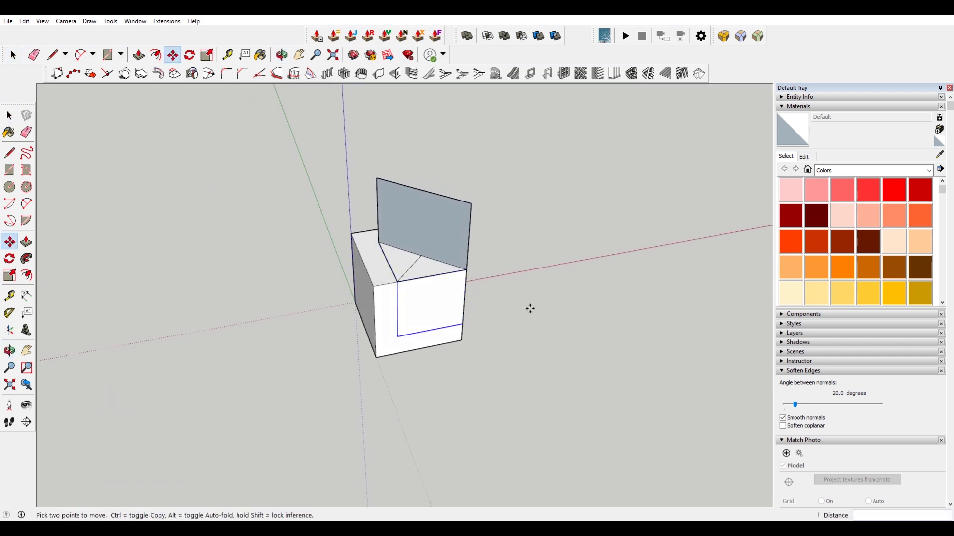
middle_click_drag(550, 272, 419, 302)
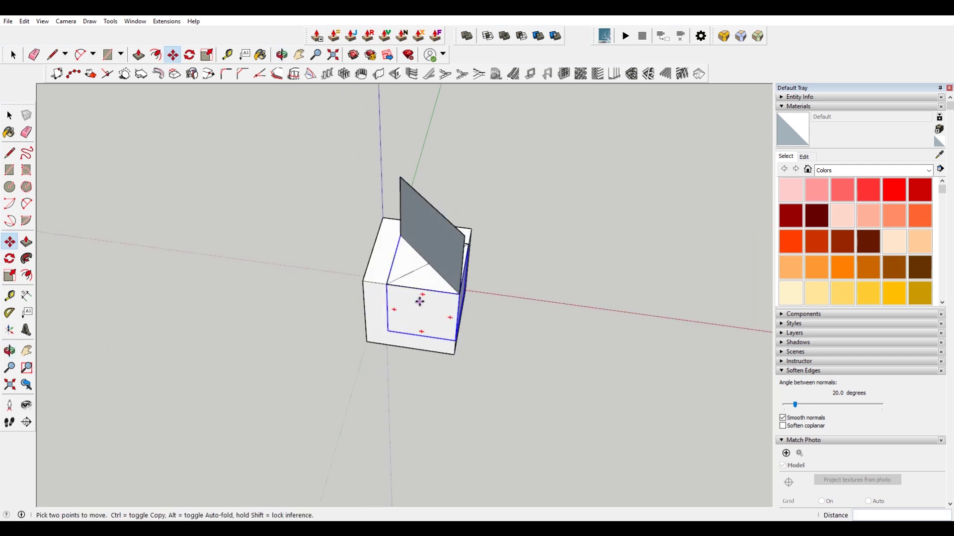
left_click(420, 301)
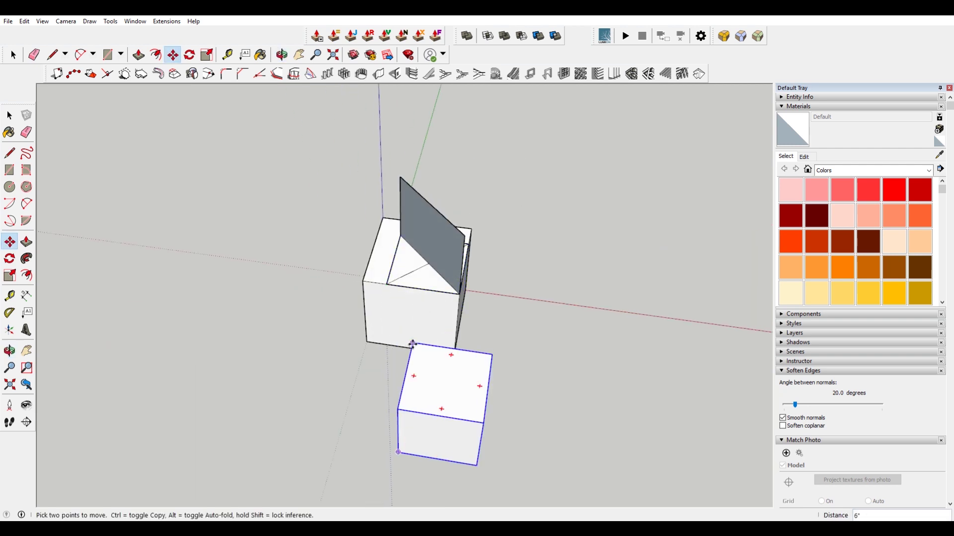
left_click(387, 285)
key("q")
left_click(387, 285)
Rotate the small cube about its corner for the first tilt.
key("space")
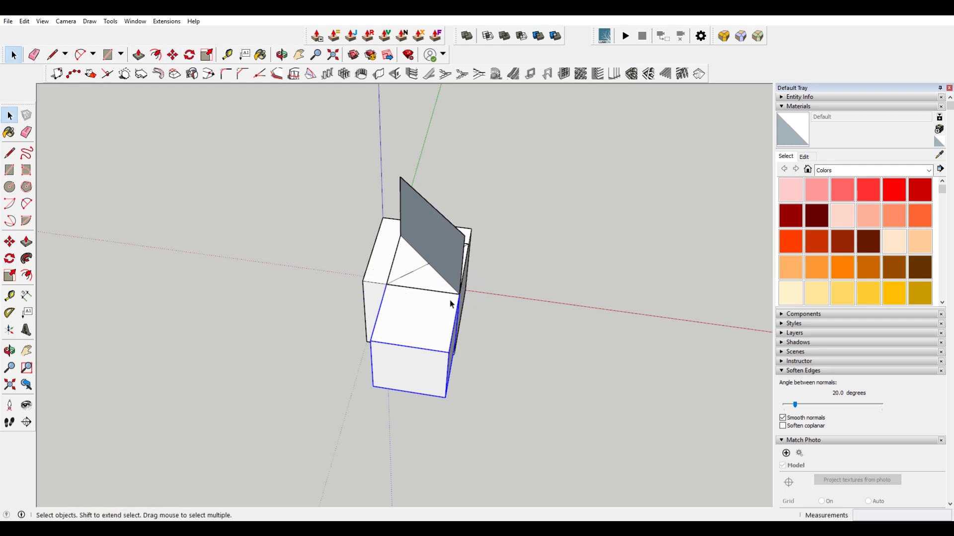
key("ctrl+z")
key("ctrl+y")
middle_click_drag(425, 329, 436, 273)
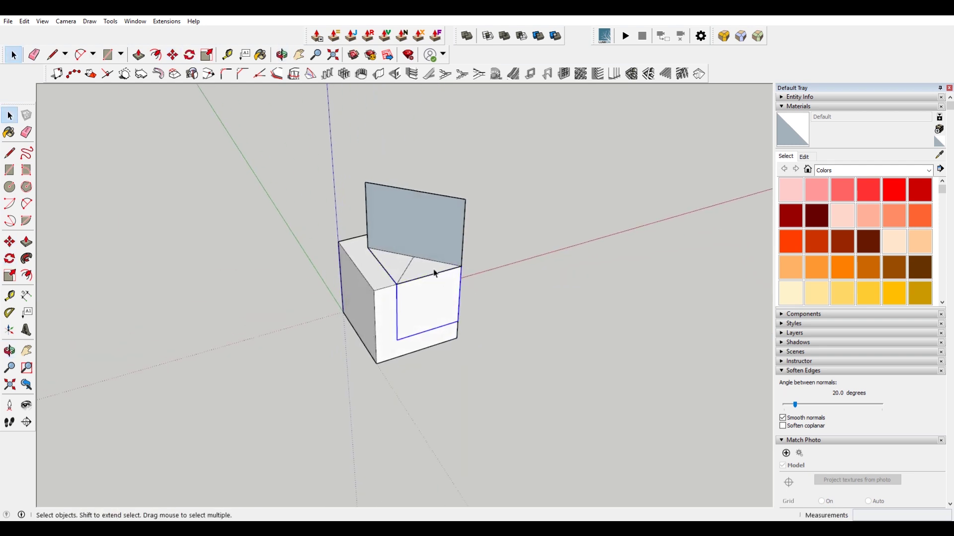
scroll(468, 258, "up", 3)
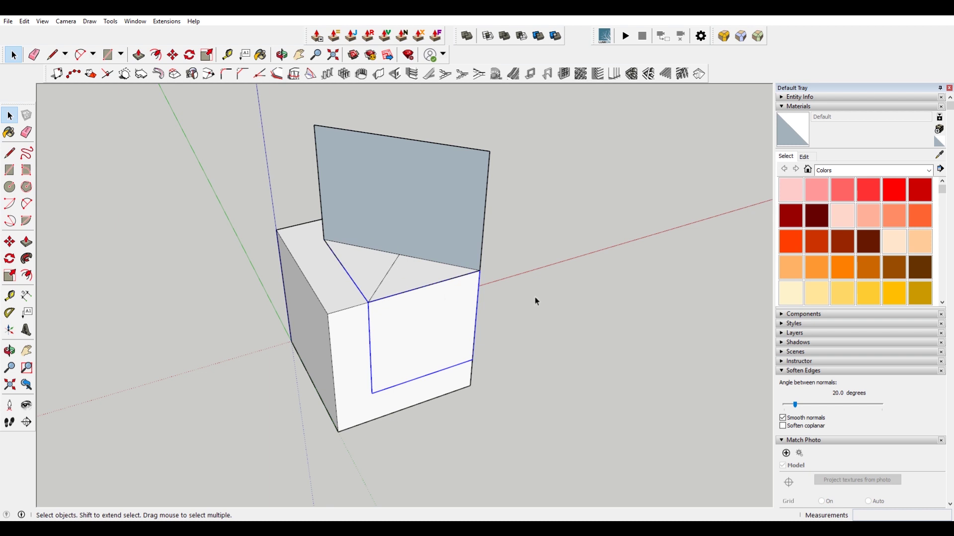
key("q")
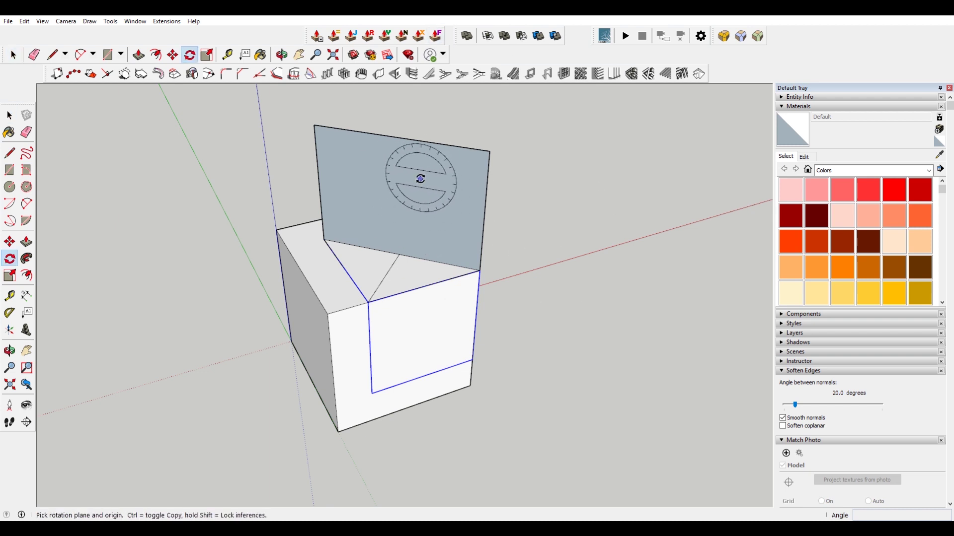
left_click(399, 255)
left_click(438, 262)
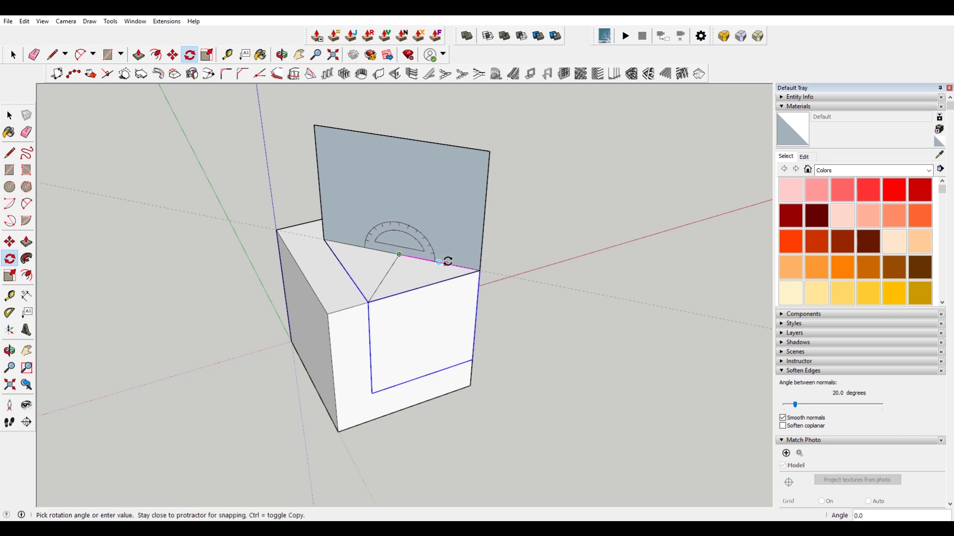
left_click(409, 176)
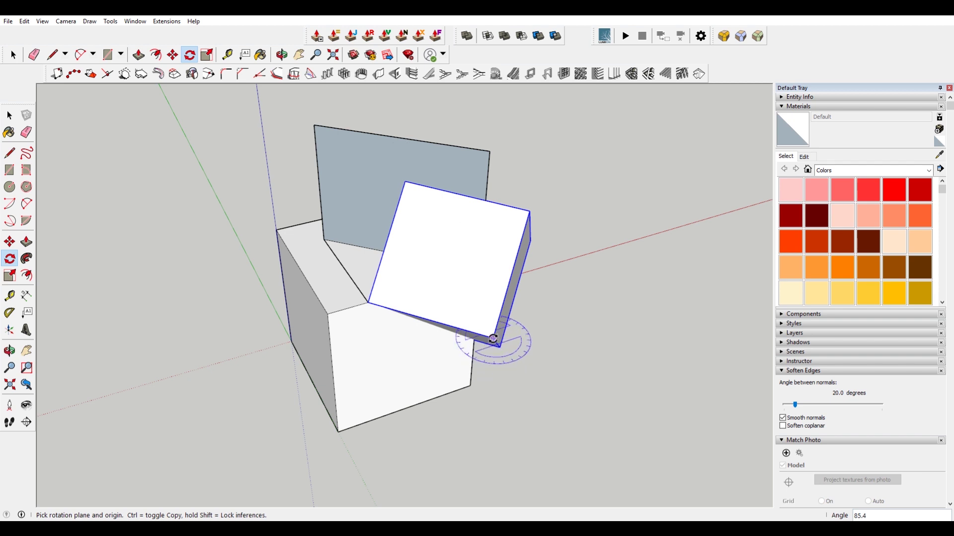
Tilt the small cube a second time with the rotation plane locked, pivoting at the square's corner.
middle_click_drag(490, 334, 368, 273)
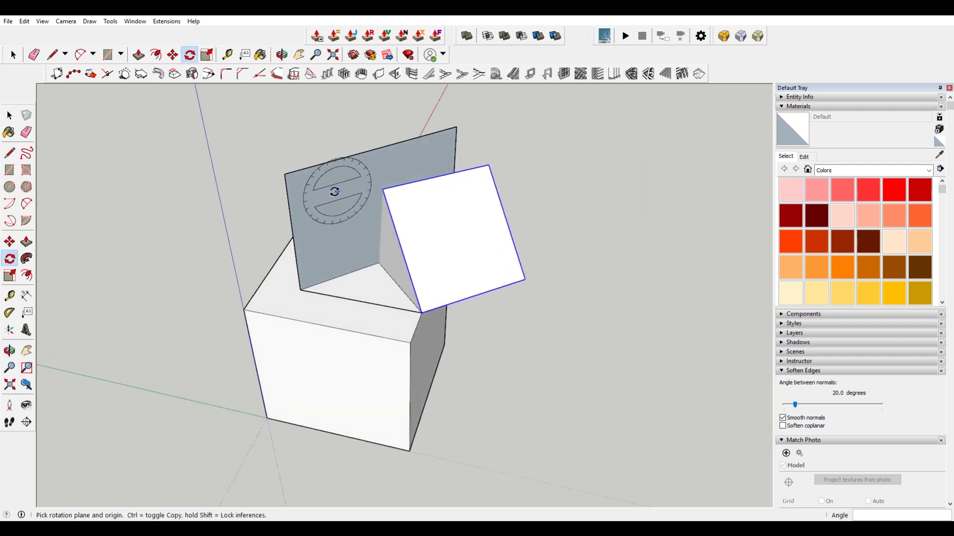
key("shift")
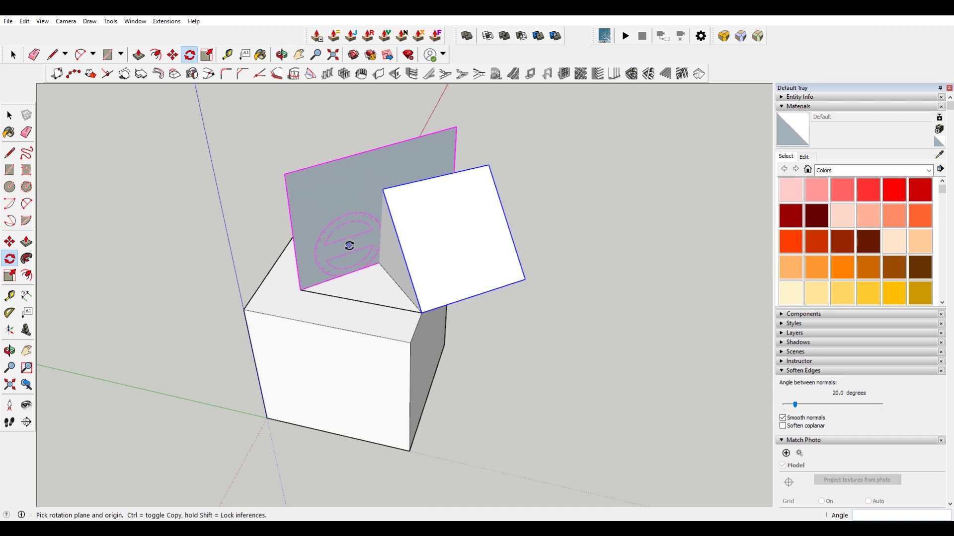
middle_click_drag(379, 267, 298, 203)
left_click(402, 262)
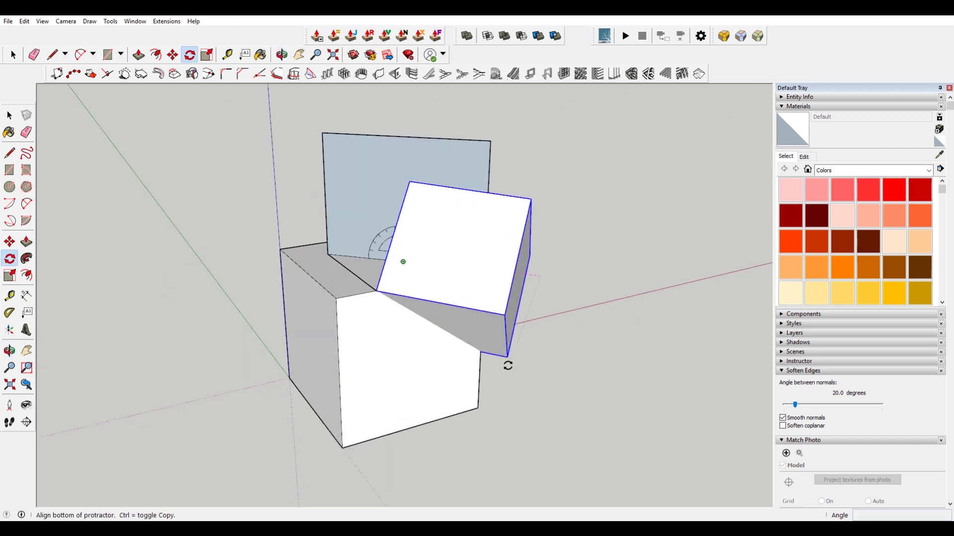
left_click(507, 361)
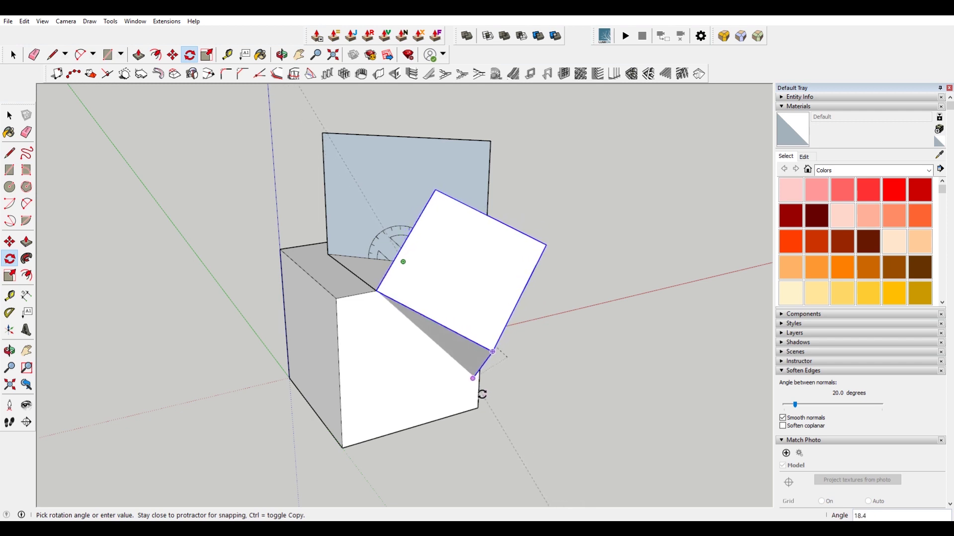
middle_click_drag(487, 371, 336, 336)
scroll(454, 396, "up", 5)
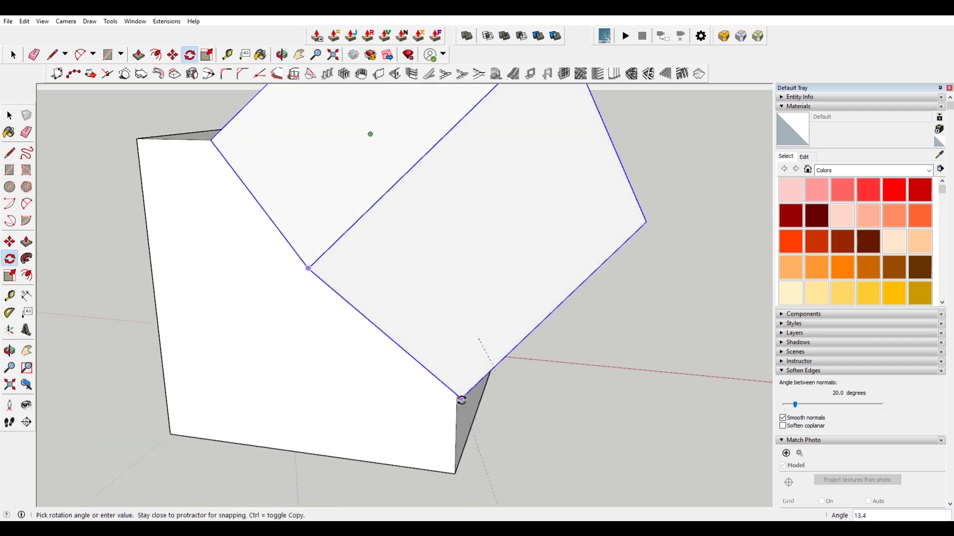
left_click(461, 400)
middle_click_drag(443, 383, 611, 367)
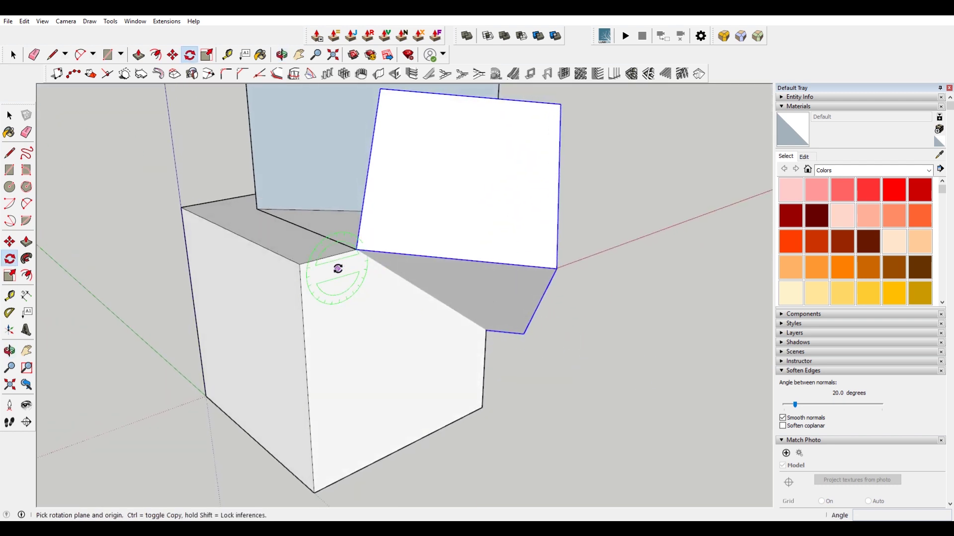
middle_click_drag(338, 269, 505, 313)
Draw a helper circle centred at the corner with its edge on the box corner.
key("c")
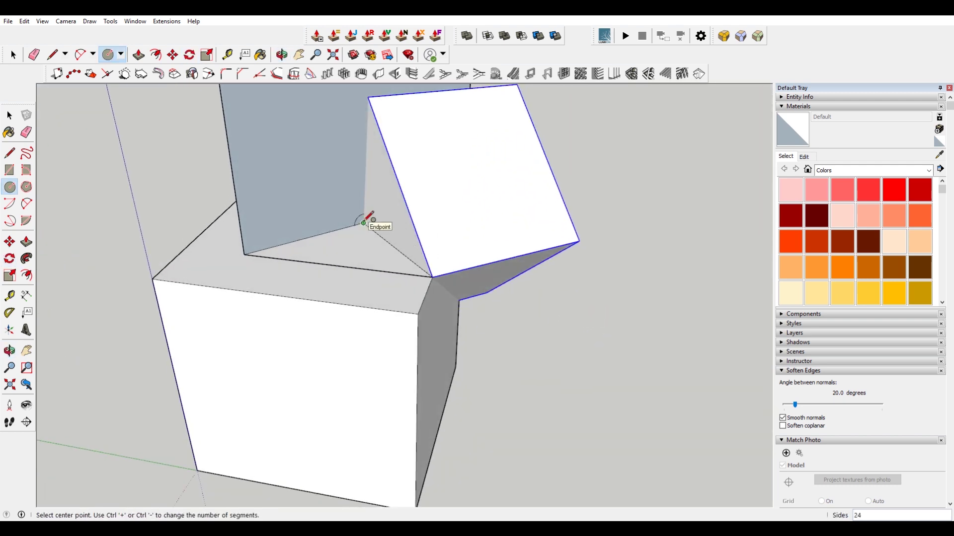
left_click(364, 222)
middle_click_drag(300, 174, 370, 291)
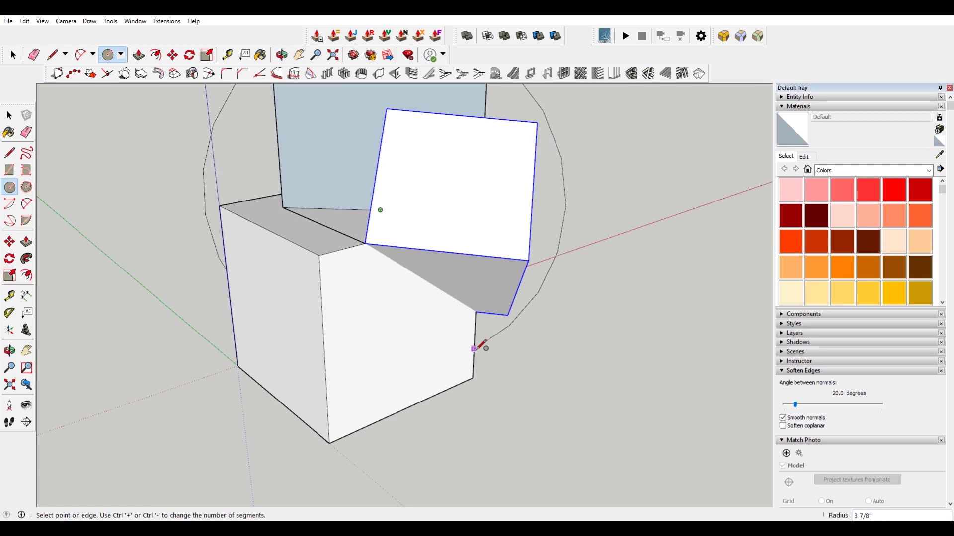
left_click(508, 315)
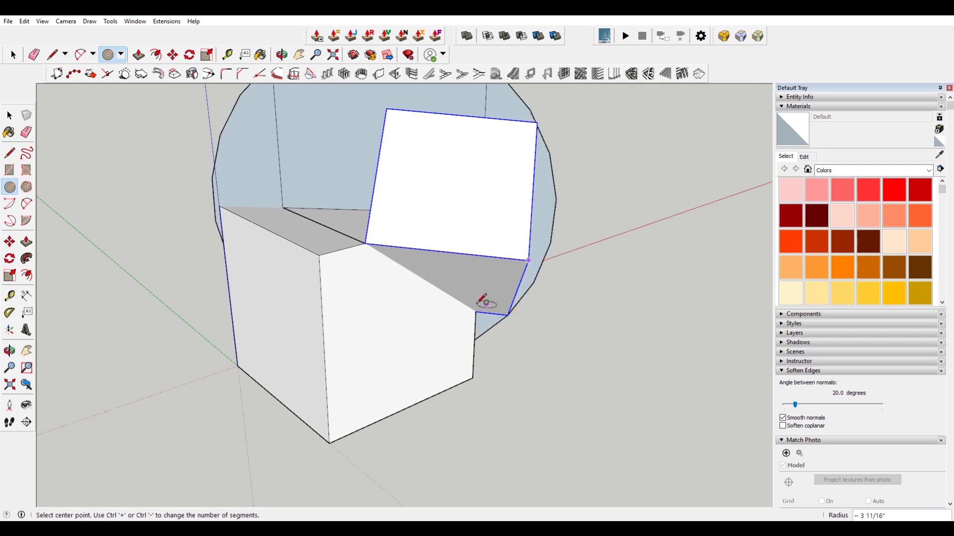
middle_click_drag(485, 302, 452, 251)
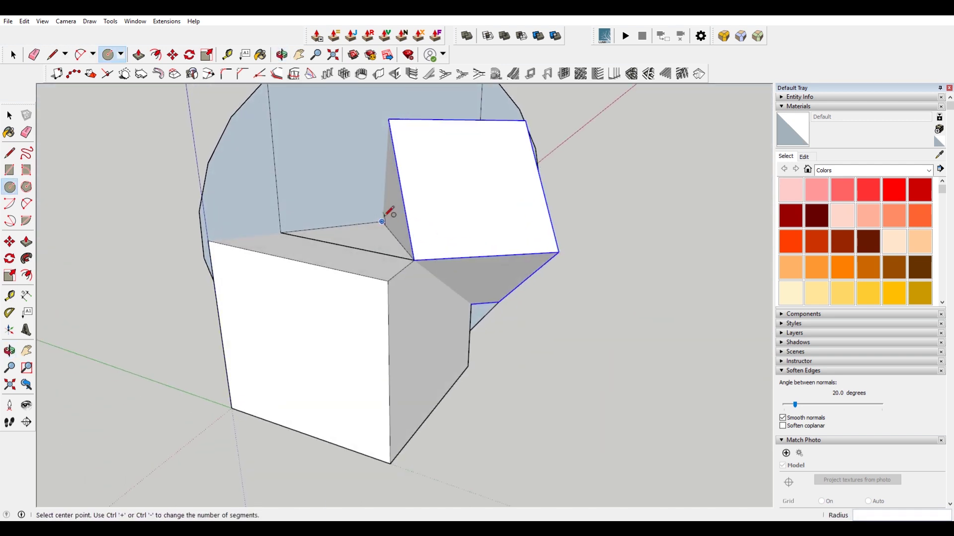
Rotate the small cube about the circle's centre until its corner lands on the circle.
key("q")
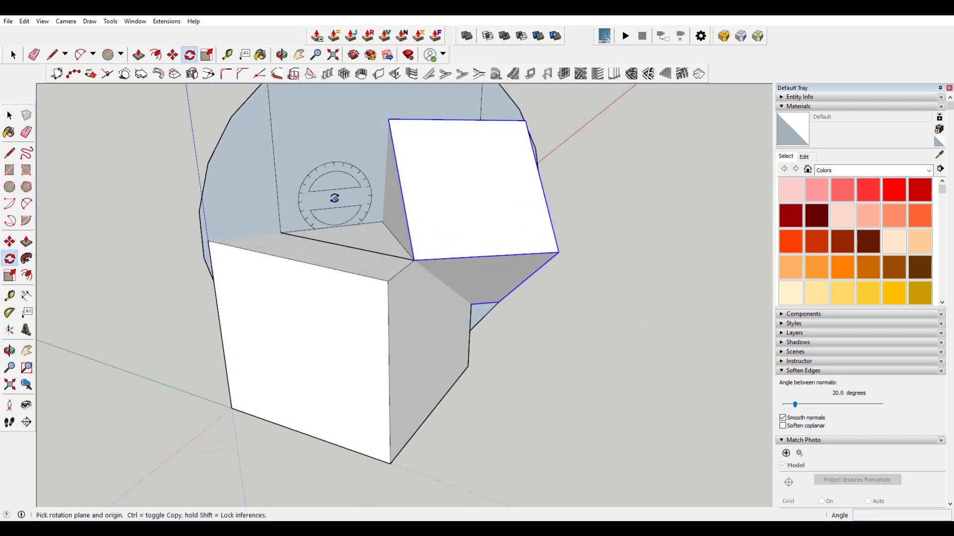
left_click(382, 222)
middle_click_drag(382, 222, 492, 313)
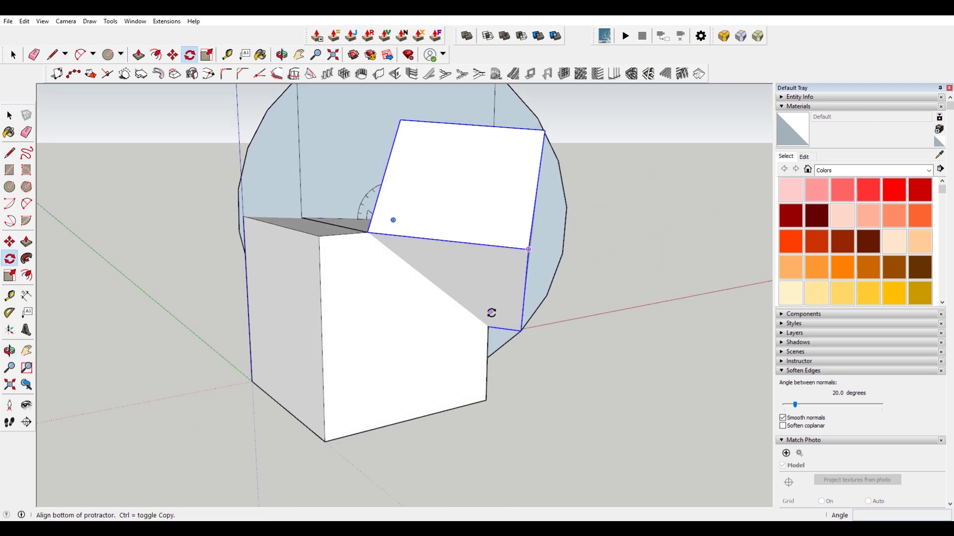
left_click(523, 332)
left_click(487, 356)
Delete the curved helper surface and the inner rectangle's left edge.
key("space")
left_click(530, 154)
key("Delete")
middle_click_drag(507, 181, 329, 228)
left_click(328, 224)
key("Delete")
Select the stray surface piece floating above the model and inspect the two cubes.
middle_click_drag(469, 236, 263, 259)
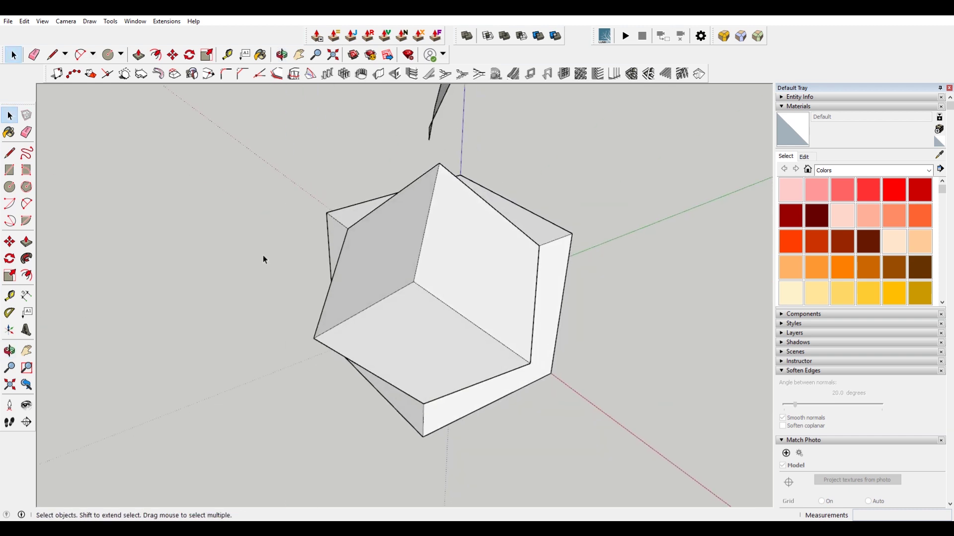
scroll(265, 259, "down", 2)
left_click_drag(420, 149, 379, 160)
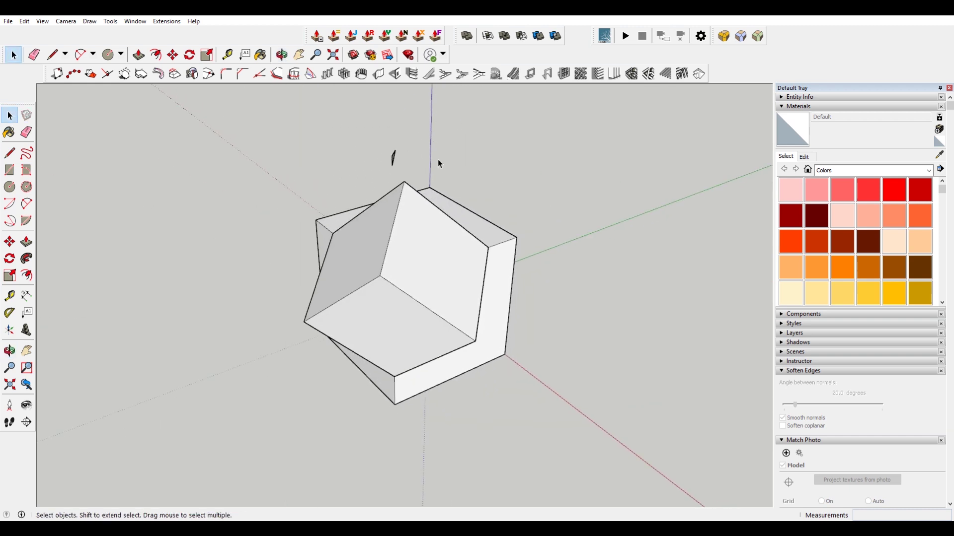
middle_click_drag(344, 120, 481, 240)
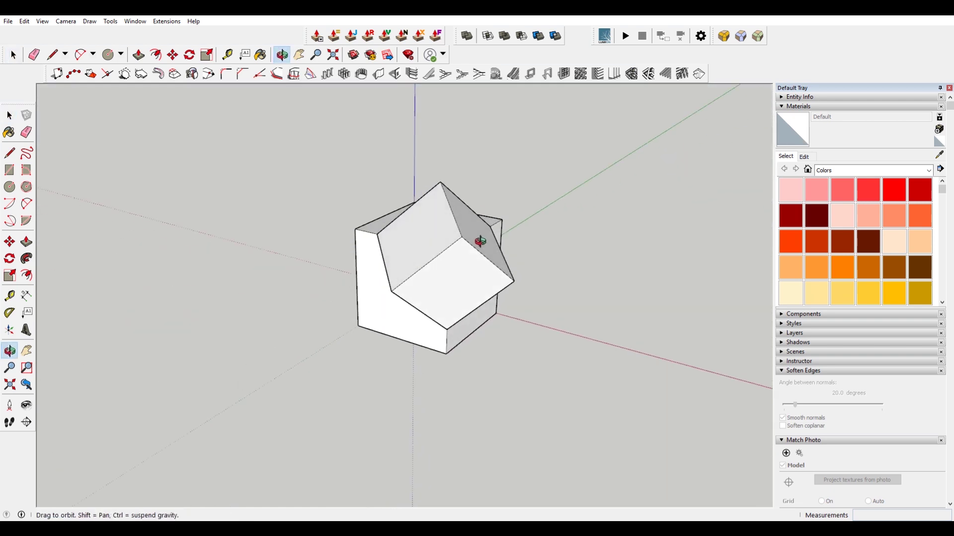
left_click(481, 240)
left_click(615, 214)
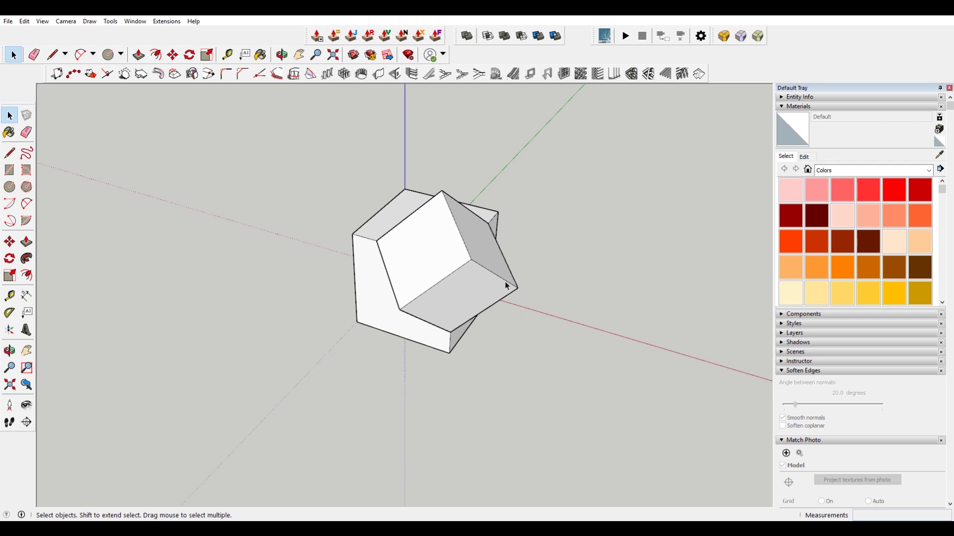
middle_click_drag(556, 252, 562, 189)
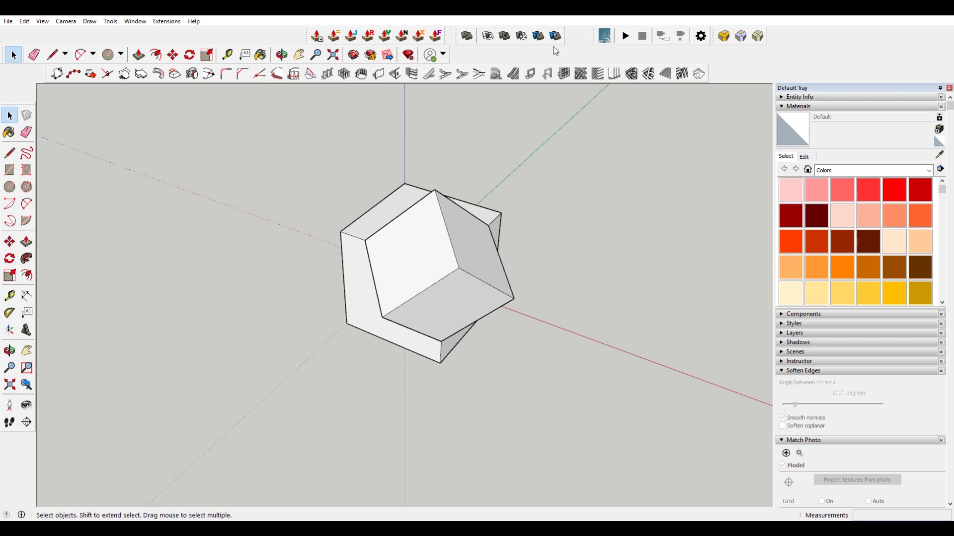
Subtract the tilted cube from the big cube with Solid Tools Subtract.
right_click(666, 57)
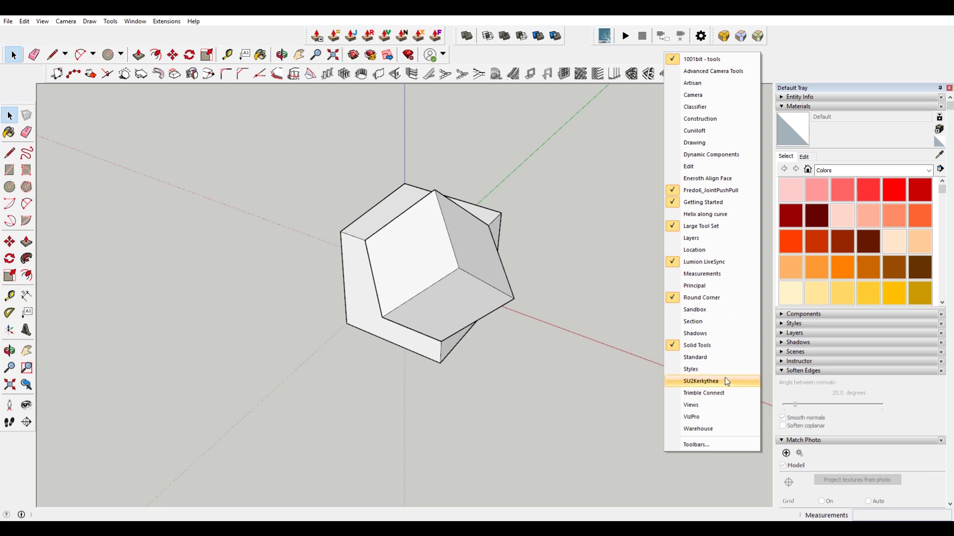
left_click(513, 49)
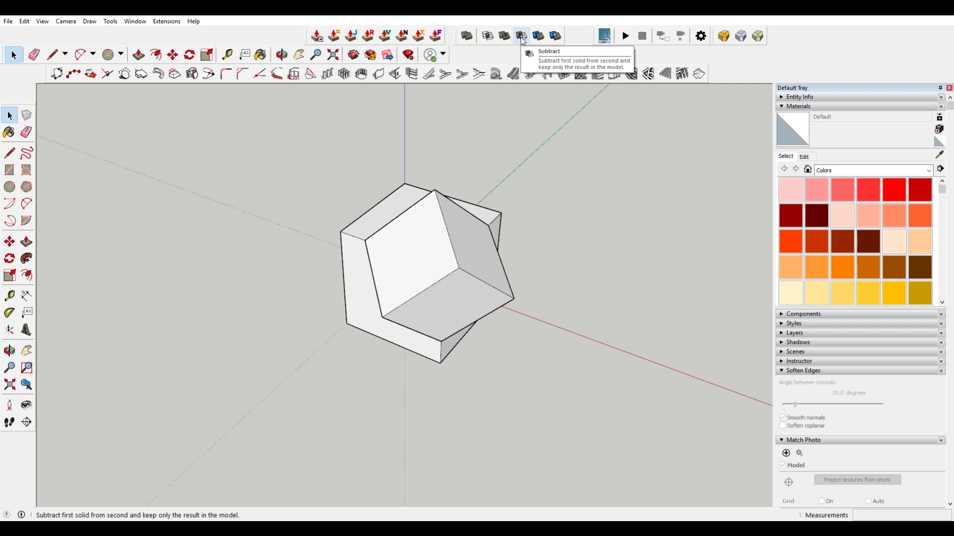
left_click(523, 38)
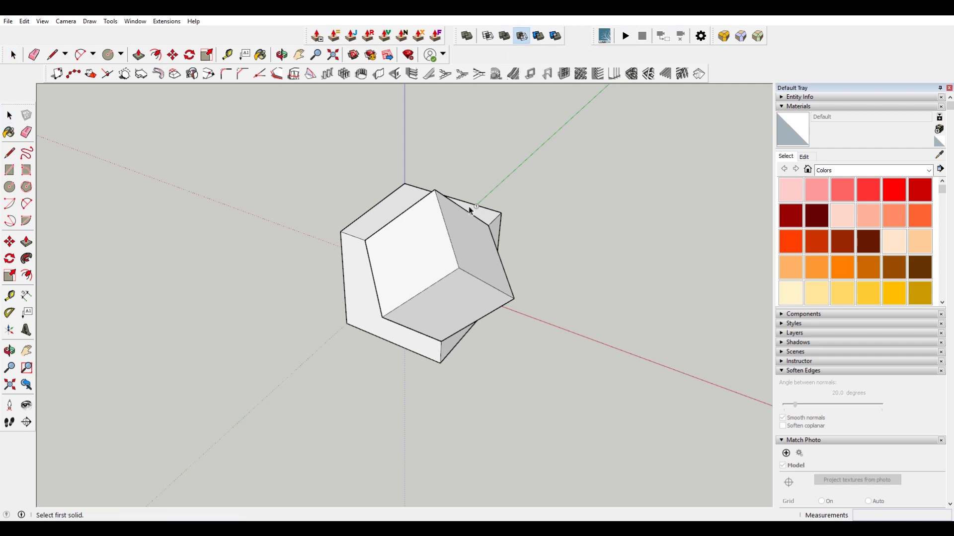
left_click(441, 270)
left_click(387, 214)
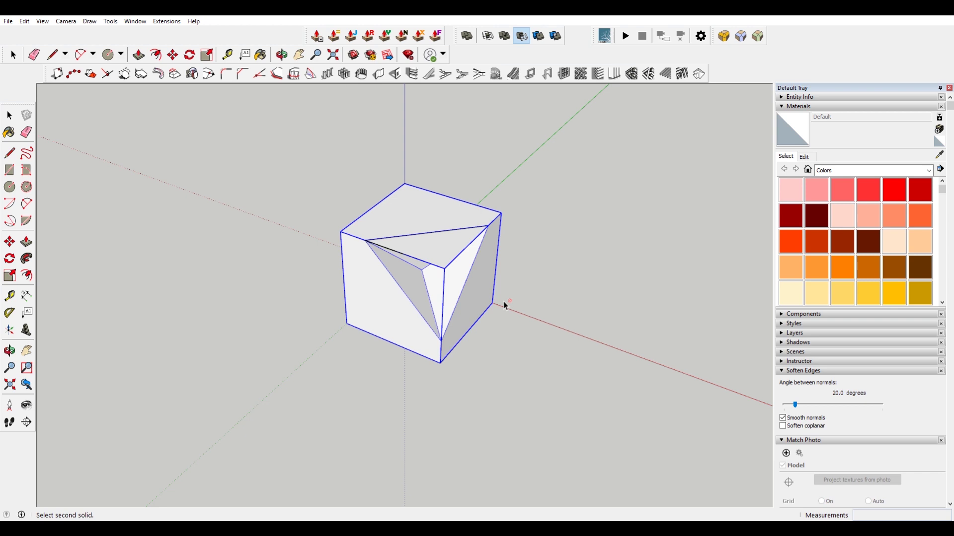
middle_click_drag(504, 304, 394, 249)
Delete the triangular face covering the notch and orbit to view the notched cube.
key("space")
left_click(394, 249)
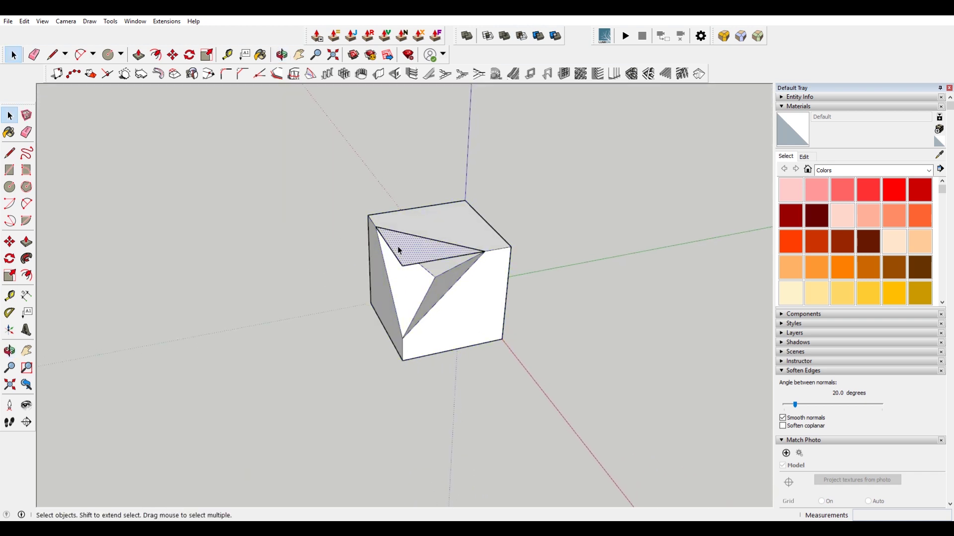
key("Delete")
triple_click(445, 246)
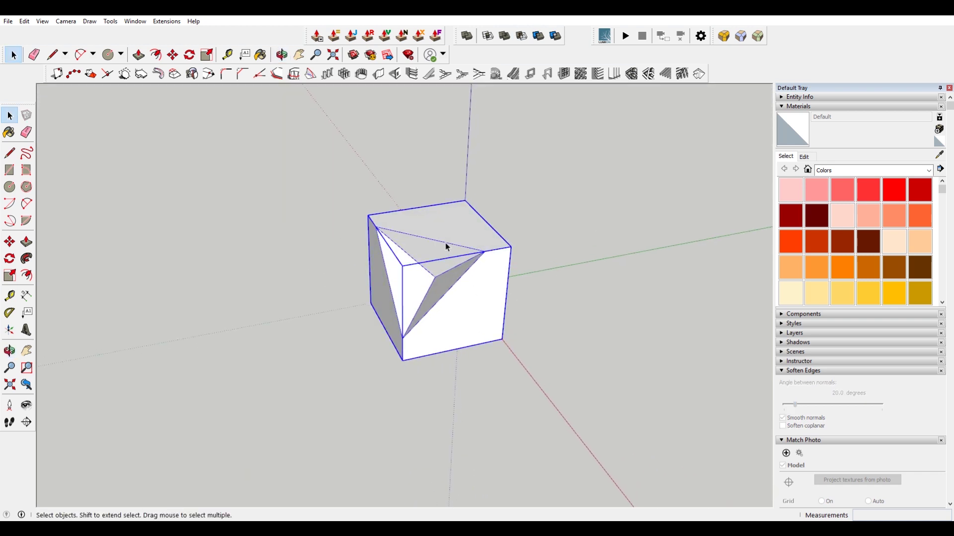
middle_click_drag(445, 247, 485, 262)
scroll(485, 262, "up", 2)
left_click(575, 209)
middle_click_drag(574, 208, 599, 257)
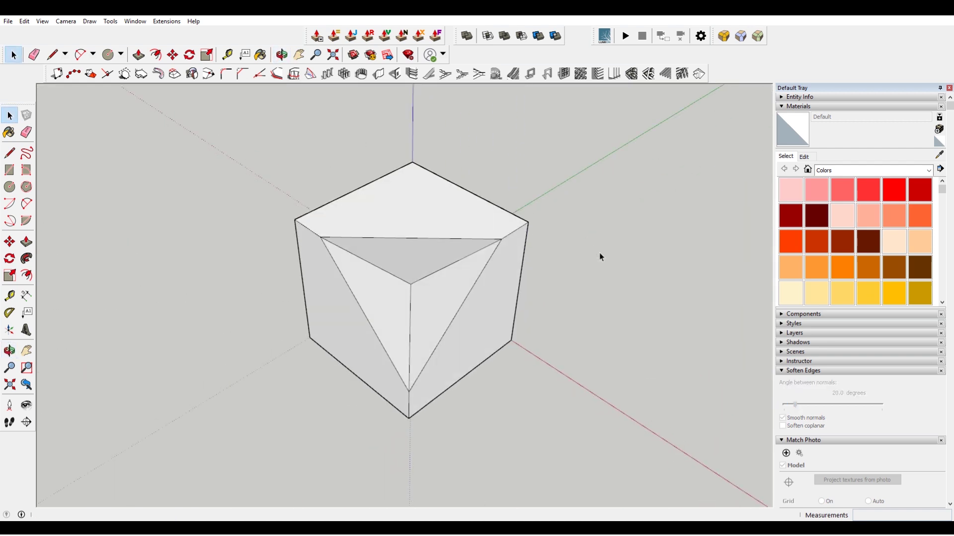